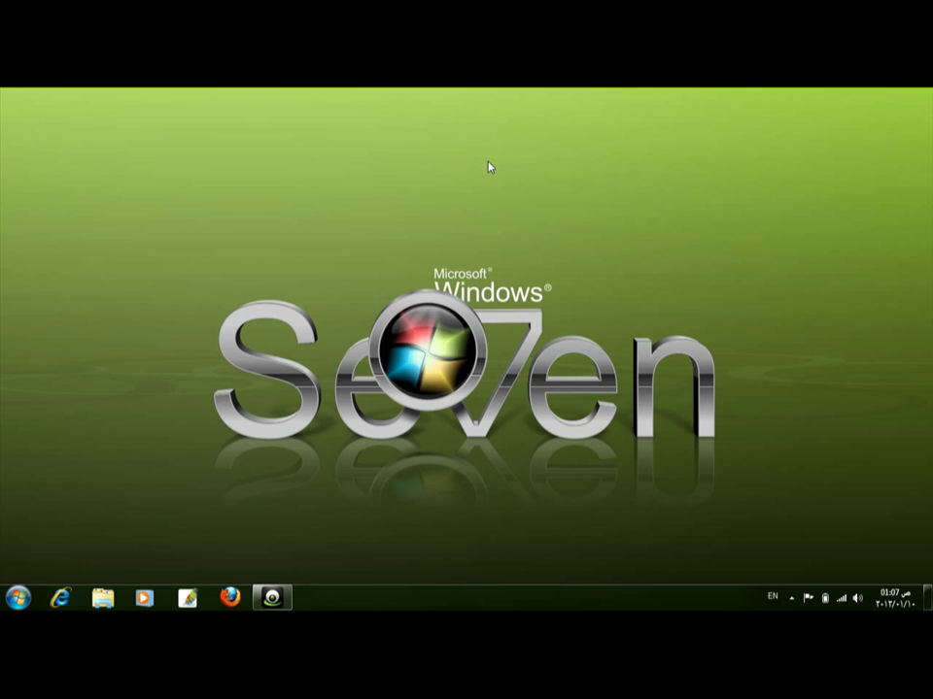
# - Check in the Computer window that C: is the only hard drive (133 GB free of 148 GB), then close it
pyautogui.click(12, 600)
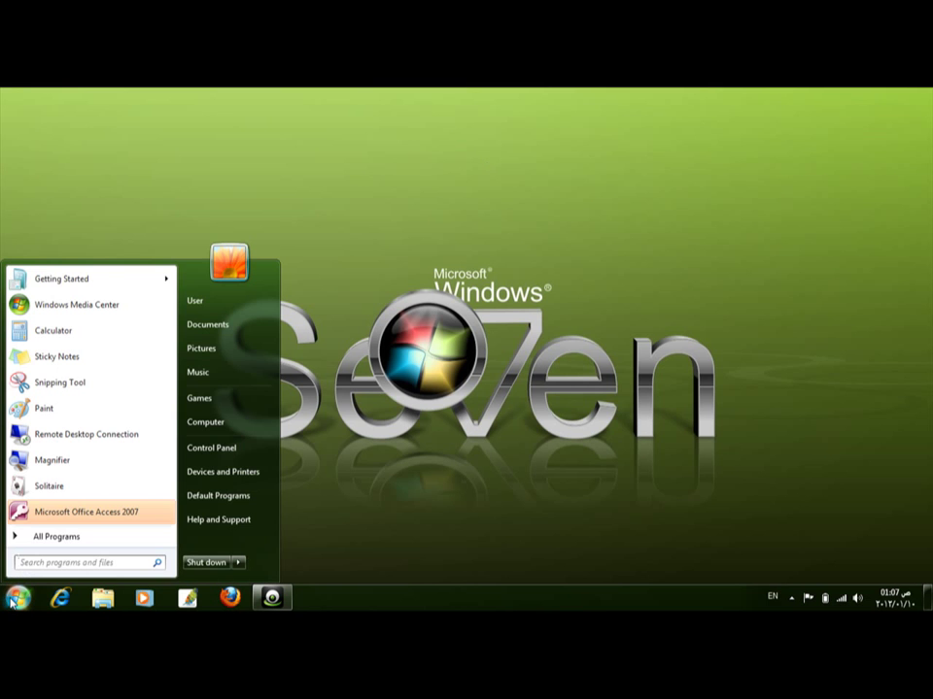
pyautogui.click(200, 422)
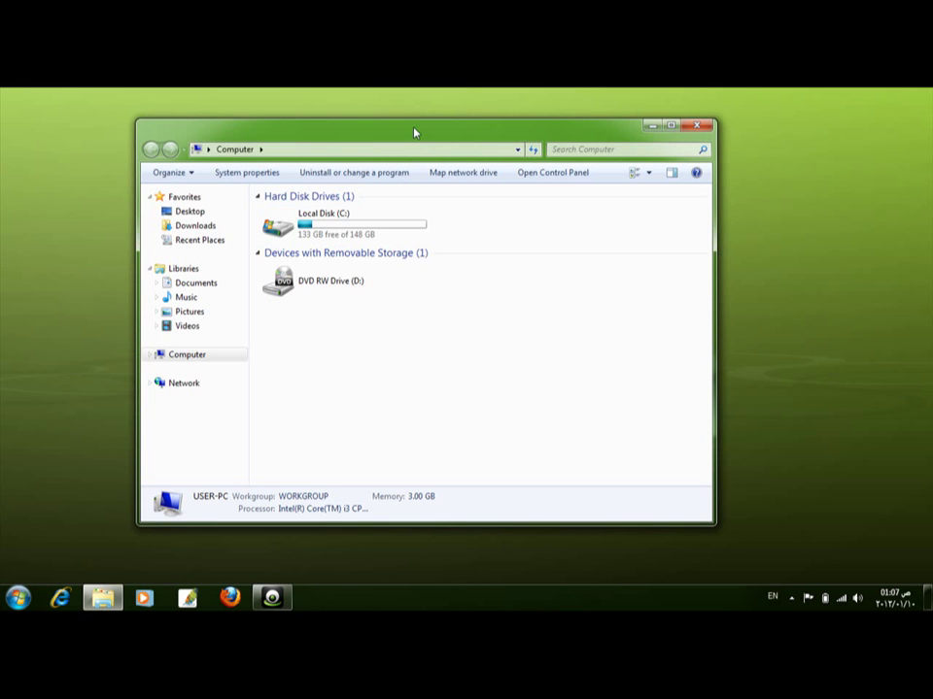
pyautogui.moveTo(414, 131); pyautogui.dragTo(424, 115)
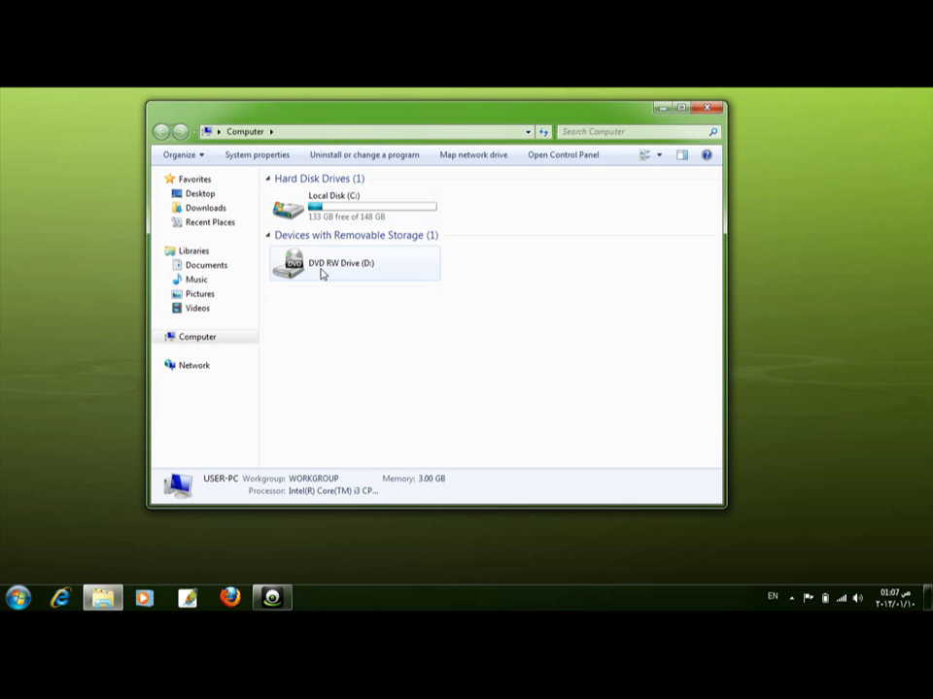
pyautogui.click(709, 110)
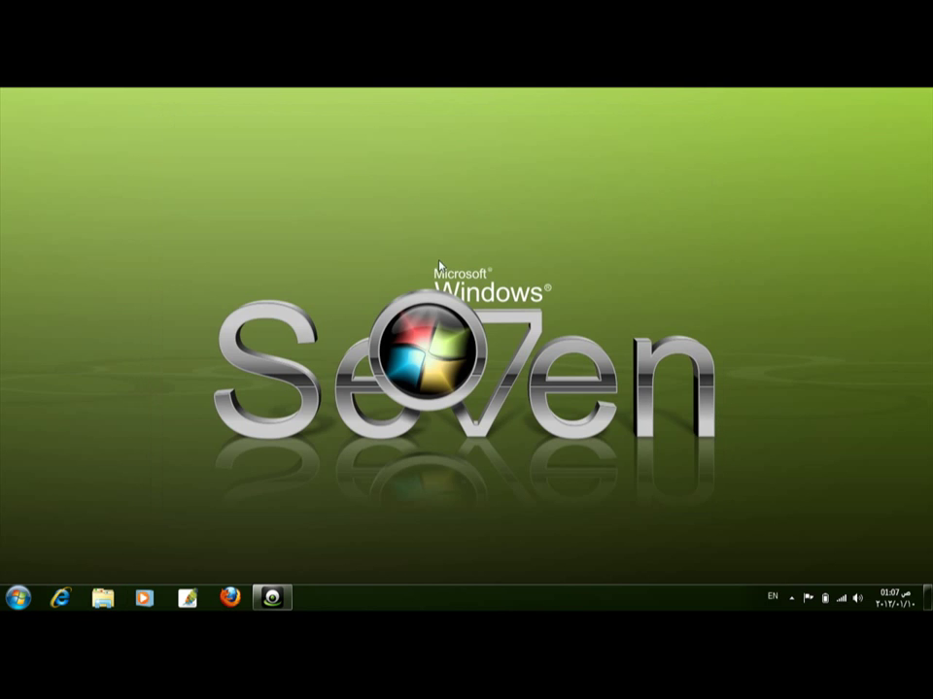
# - Launch Computer Management from the Start menu's Computer entry and centre its window
pyautogui.click(16, 598)
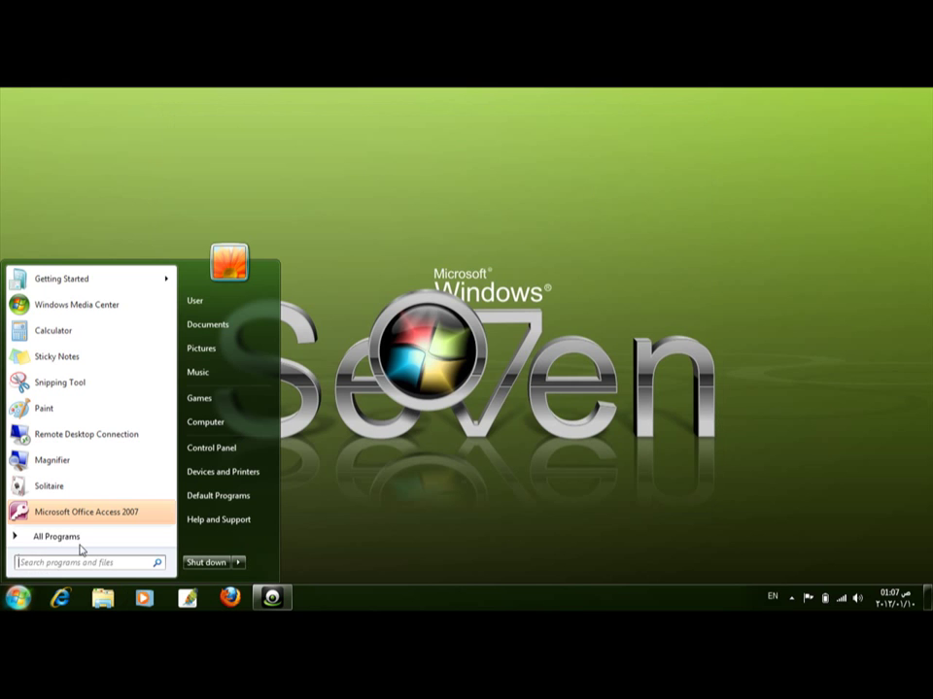
pyautogui.rightClick(208, 430)
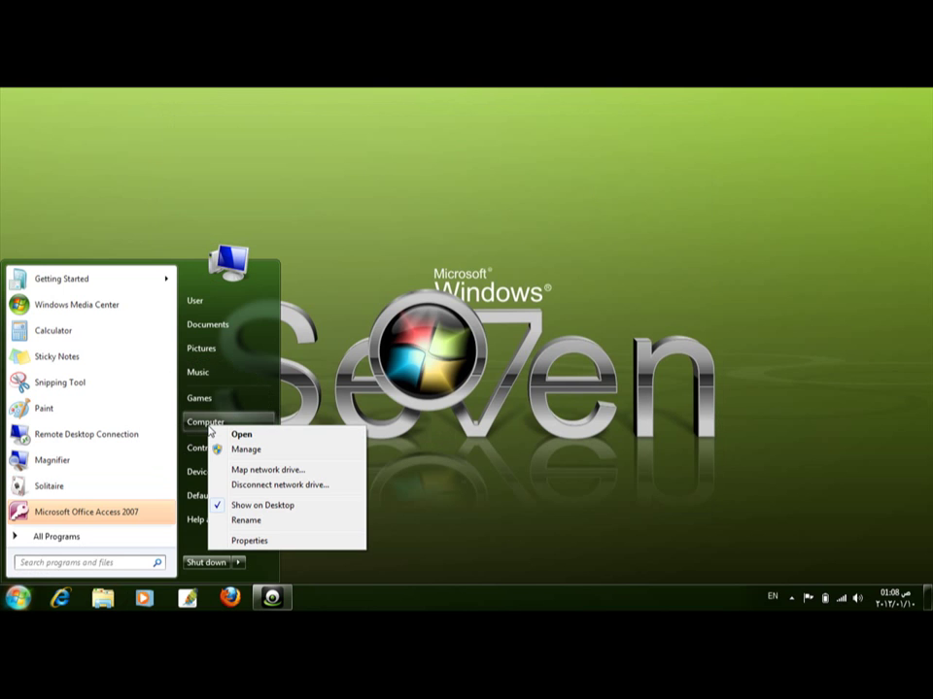
pyautogui.click(246, 450)
pyautogui.click(246, 450)
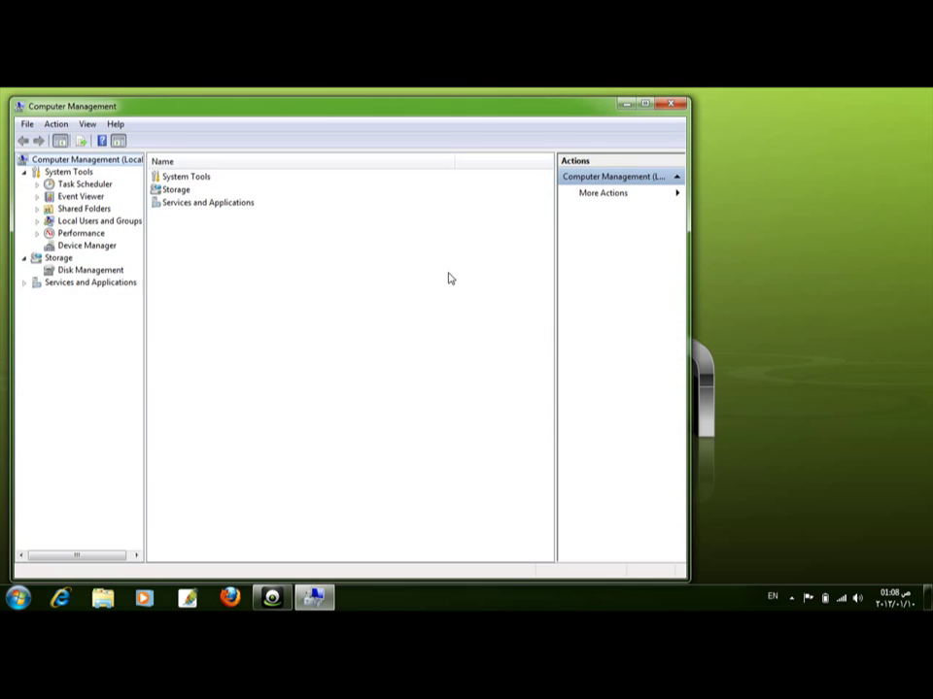
pyautogui.moveTo(326, 114); pyautogui.dragTo(484, 109)
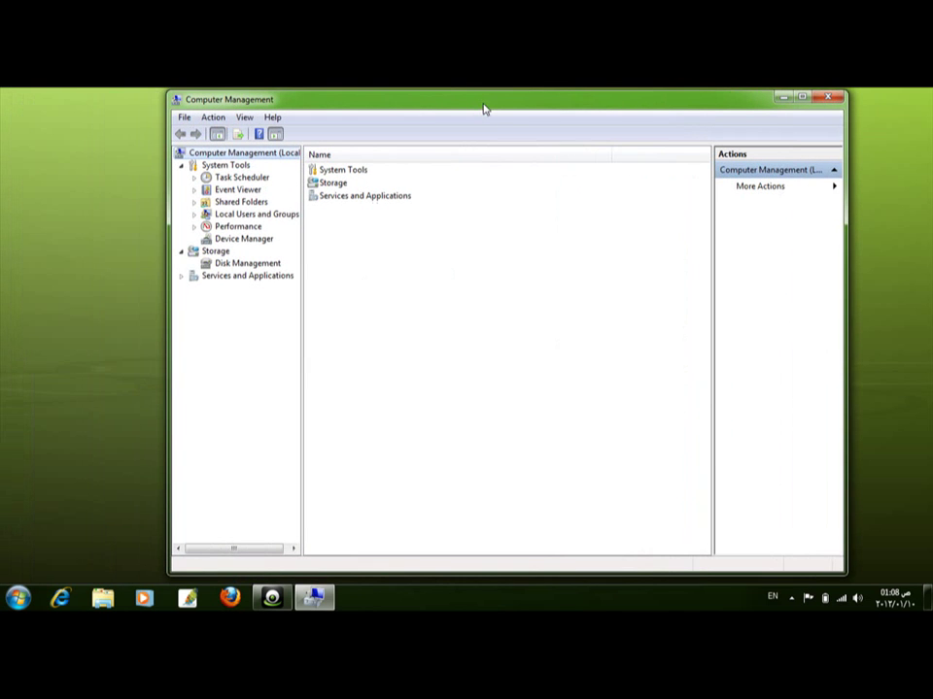
# - Show Disk Management with Disk 0's 100 MB System Reserved and 148.95 GB C: partitions
pyautogui.click(247, 265)
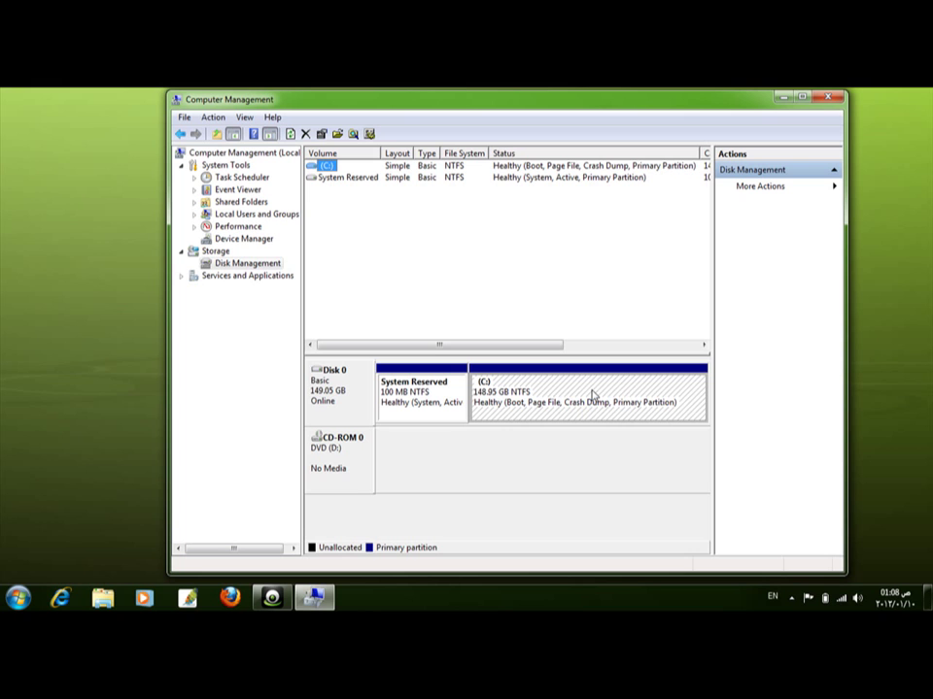
# - Open the Shrink Volume dialog for C:, which offers 71219 MB to shrink
pyautogui.rightClick(592, 393)
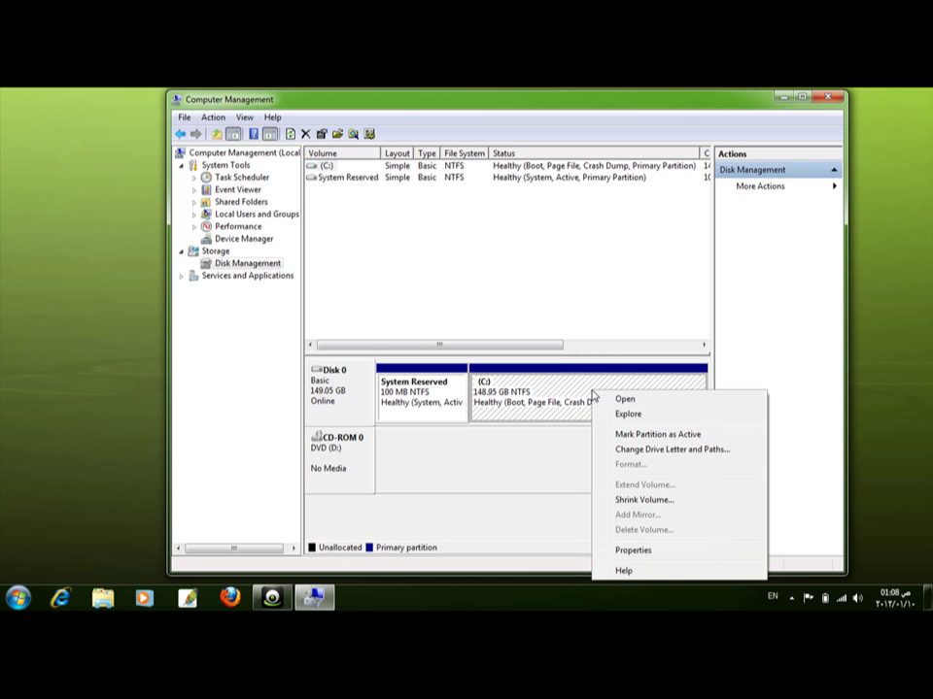
pyautogui.click(646, 501)
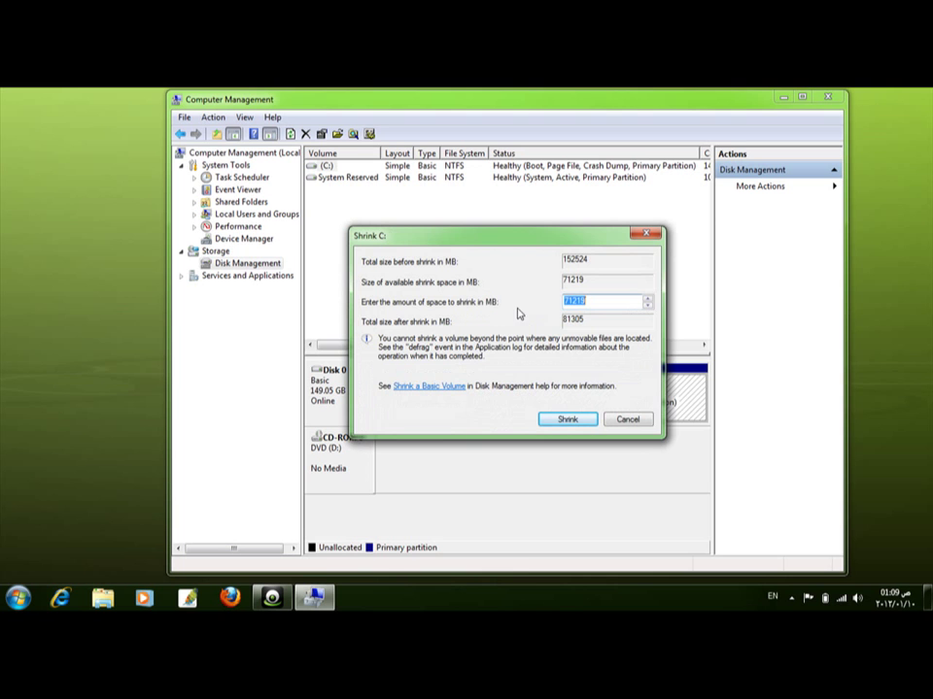
# - Shrink C: by the full 71219 MB, leaving 69.55 GB unallocated
pyautogui.moveTo(493, 241); pyautogui.dragTo(500, 209)
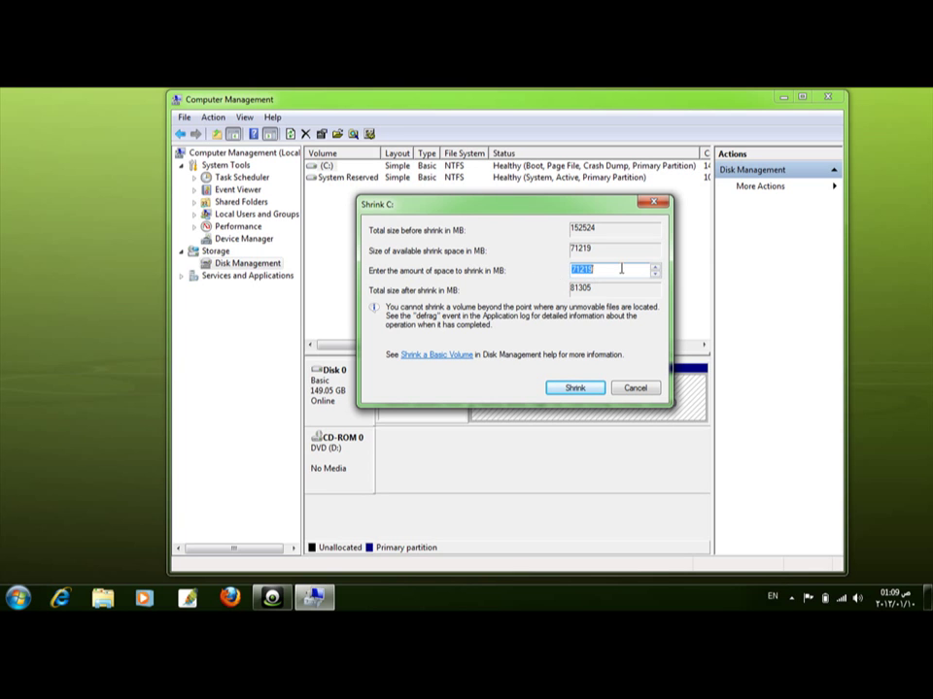
pyautogui.click(599, 271)
pyautogui.click(574, 389)
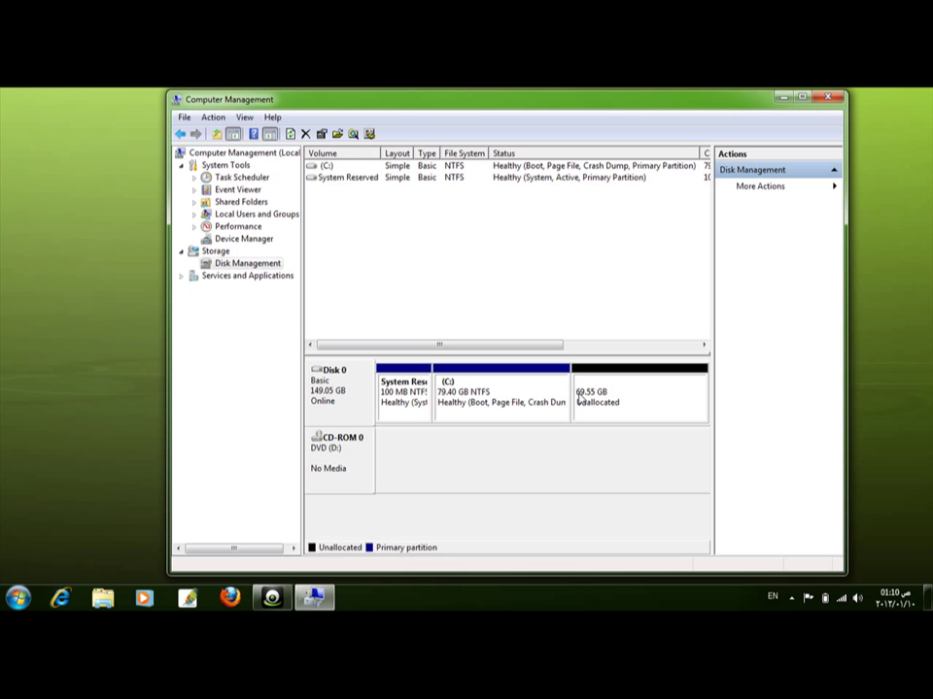
# - Confirm in Computer that C: now has 63.4 GB free of 79.3 GB, then return to Disk Management
pyautogui.click(19, 598)
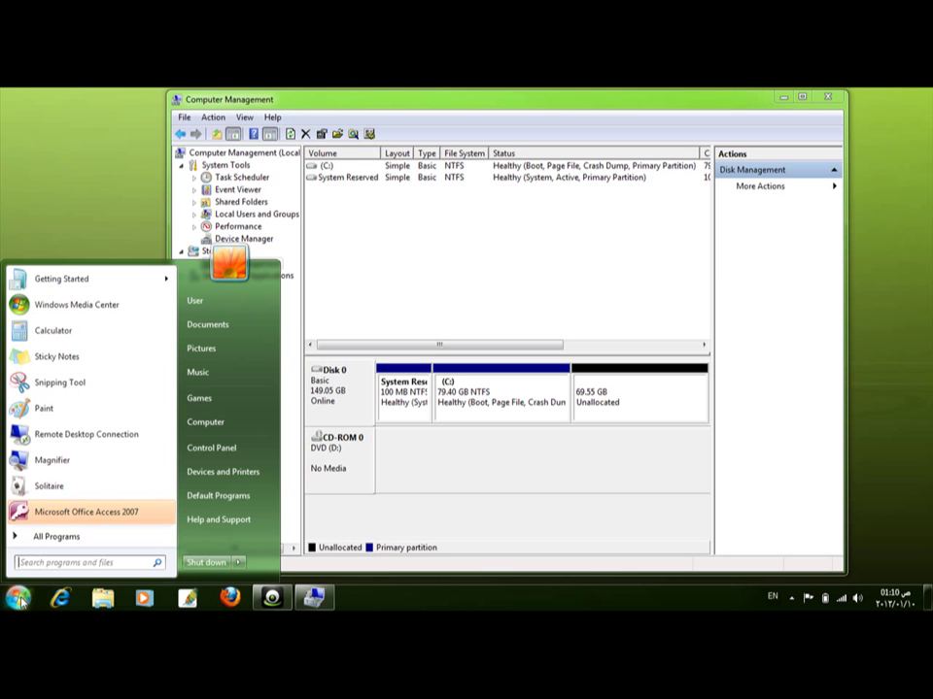
pyautogui.click(180, 424)
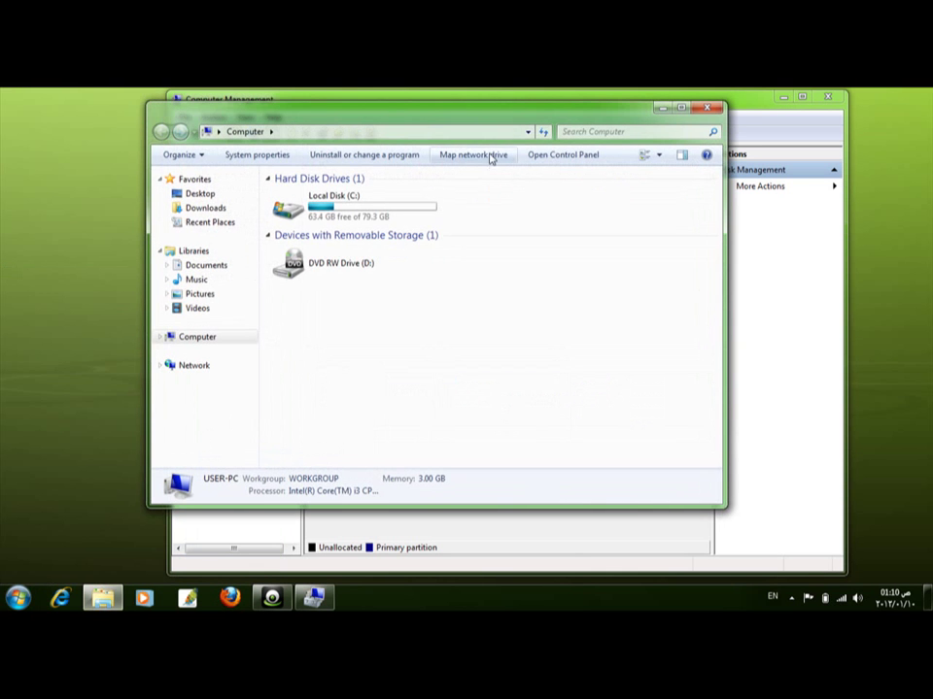
pyautogui.moveTo(526, 121); pyautogui.dragTo(454, 149)
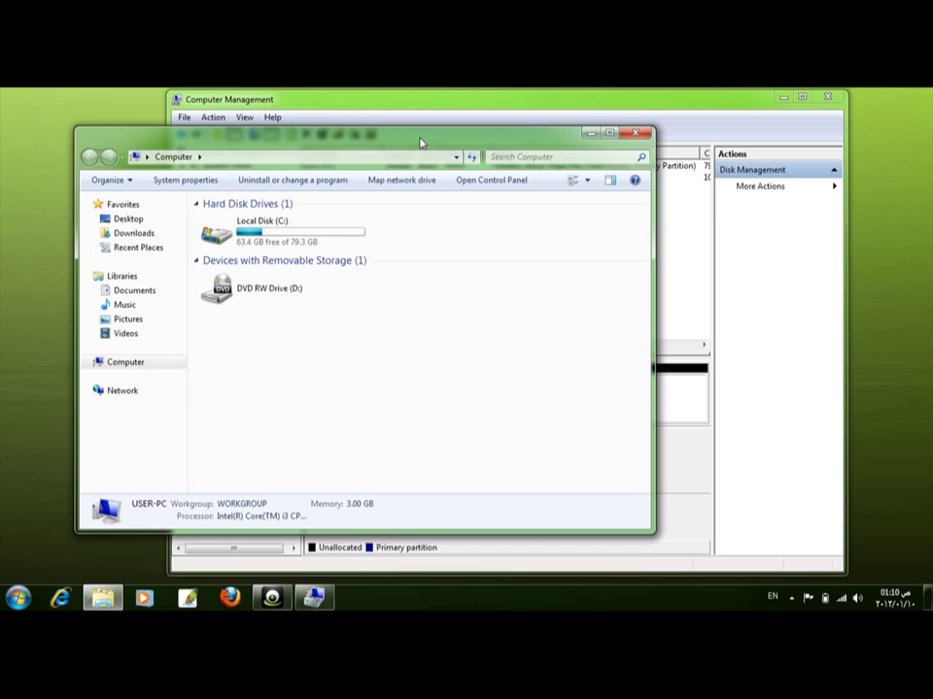
pyautogui.moveTo(421, 142); pyautogui.dragTo(348, 182)
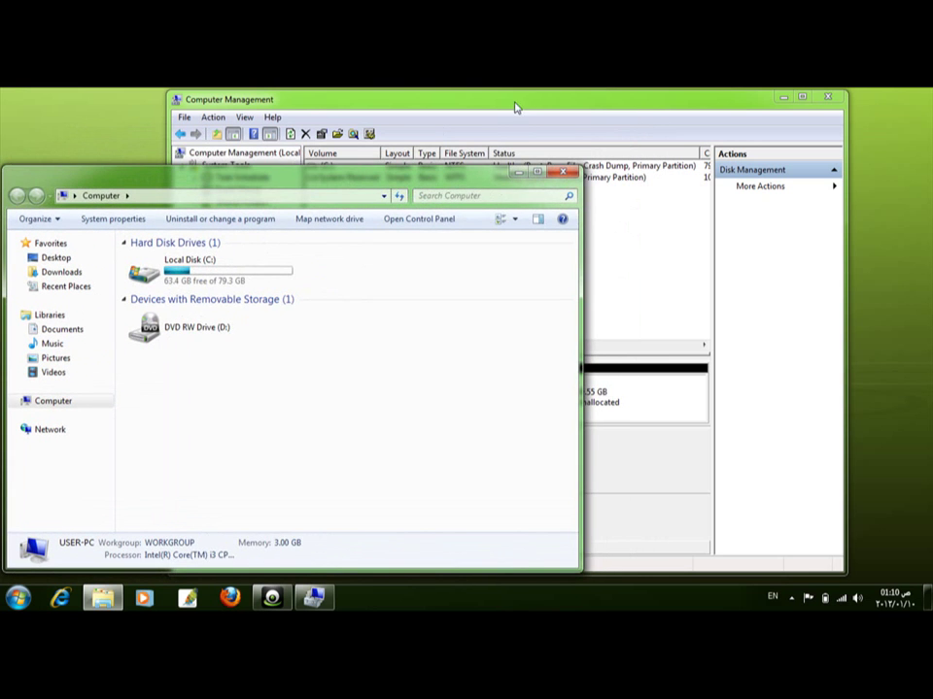
pyautogui.click(516, 108)
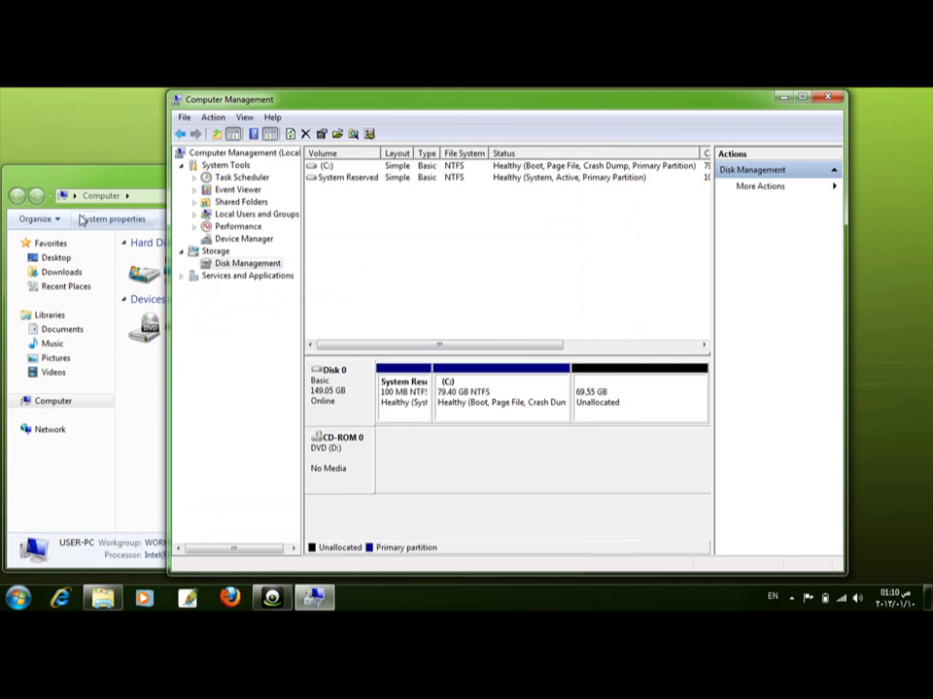
pyautogui.click(100, 181)
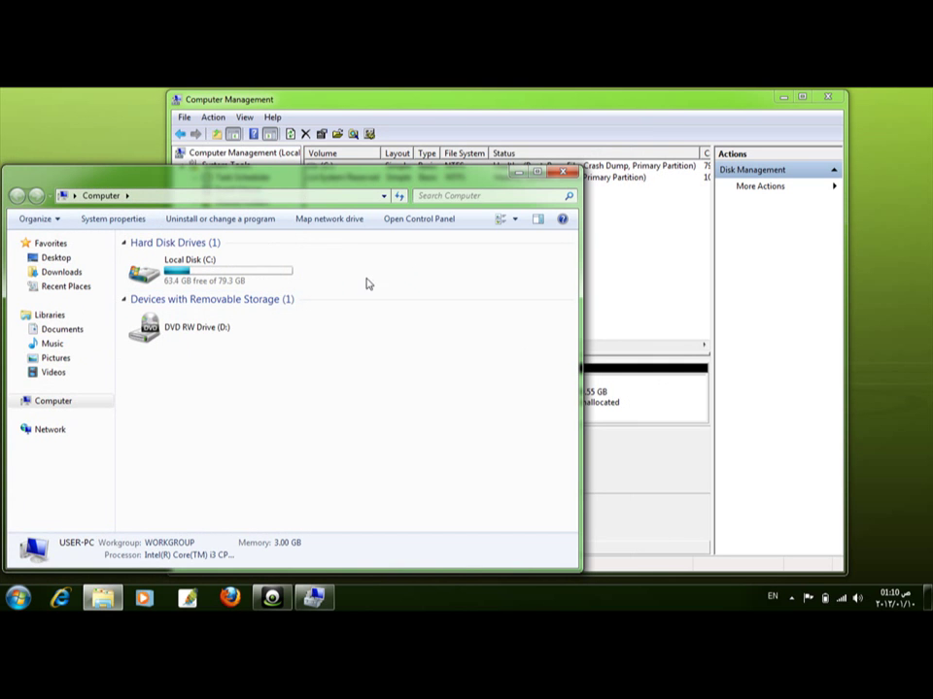
pyautogui.click(555, 115)
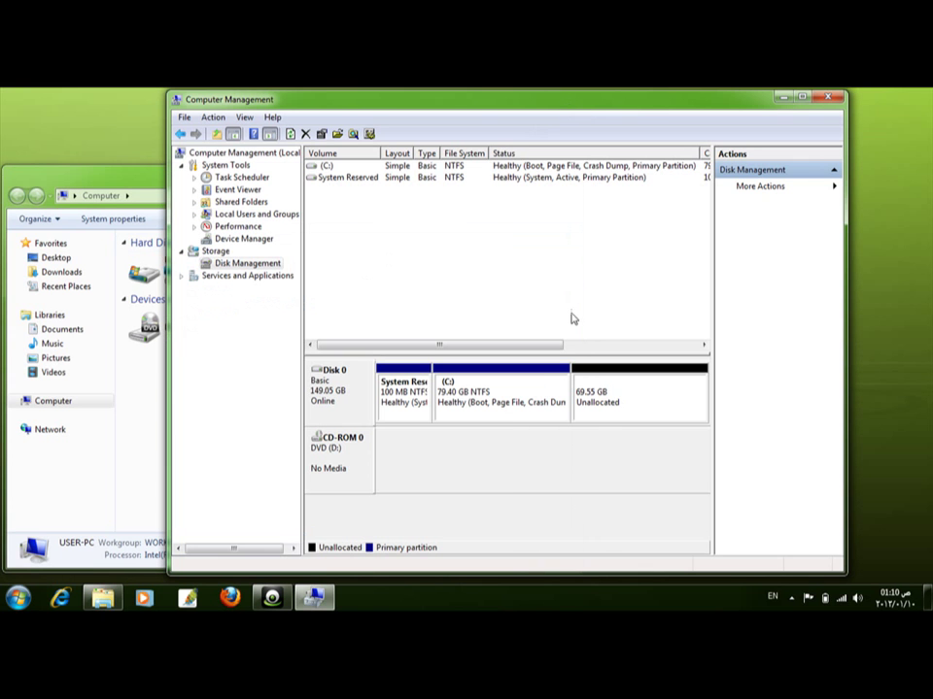
# - Create a 71219 MB simple volume on the unallocated space with letter E and NTFS quick format
pyautogui.rightClick(632, 402)
pyautogui.click(668, 408)
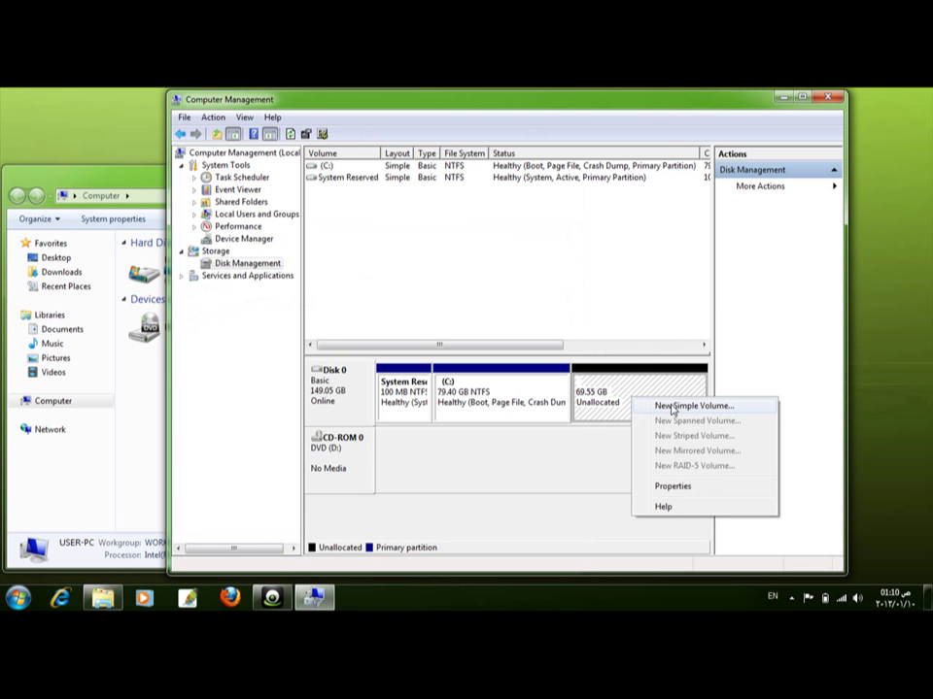
pyautogui.click(671, 408)
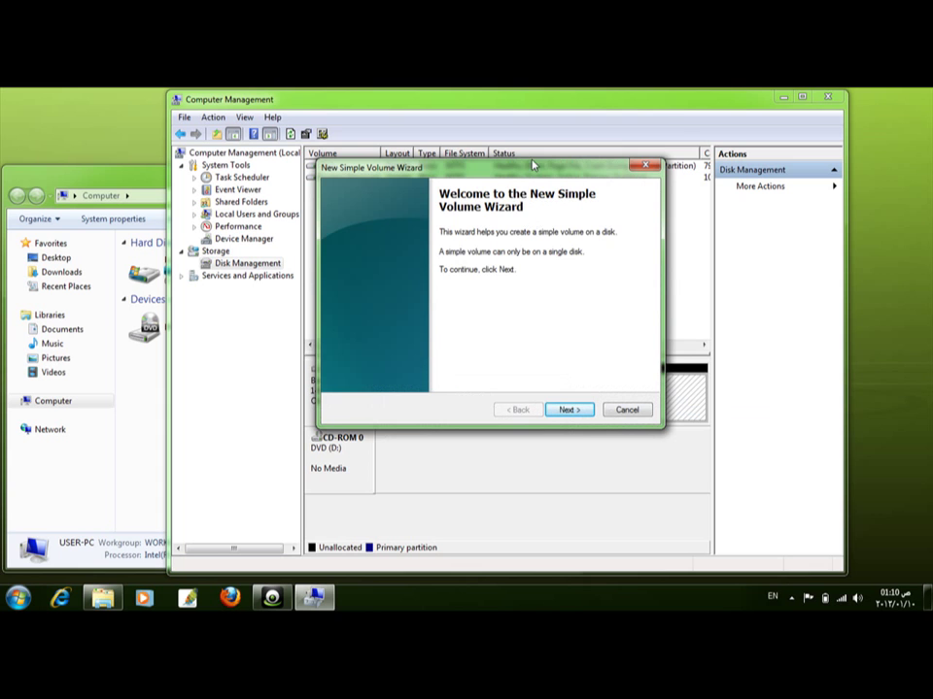
pyautogui.moveTo(528, 173); pyautogui.dragTo(542, 131)
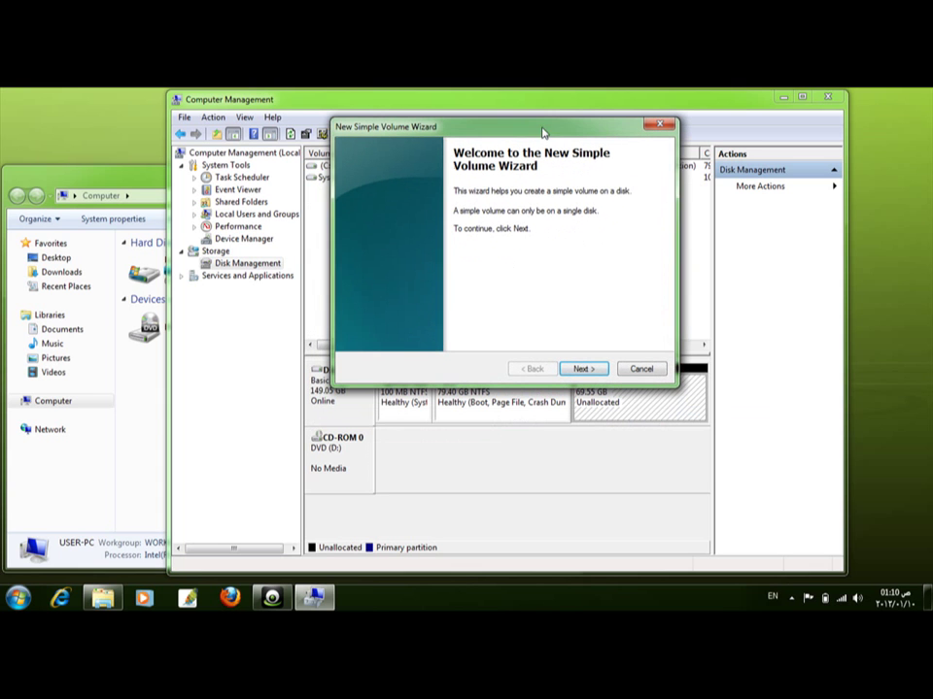
pyautogui.click(582, 370)
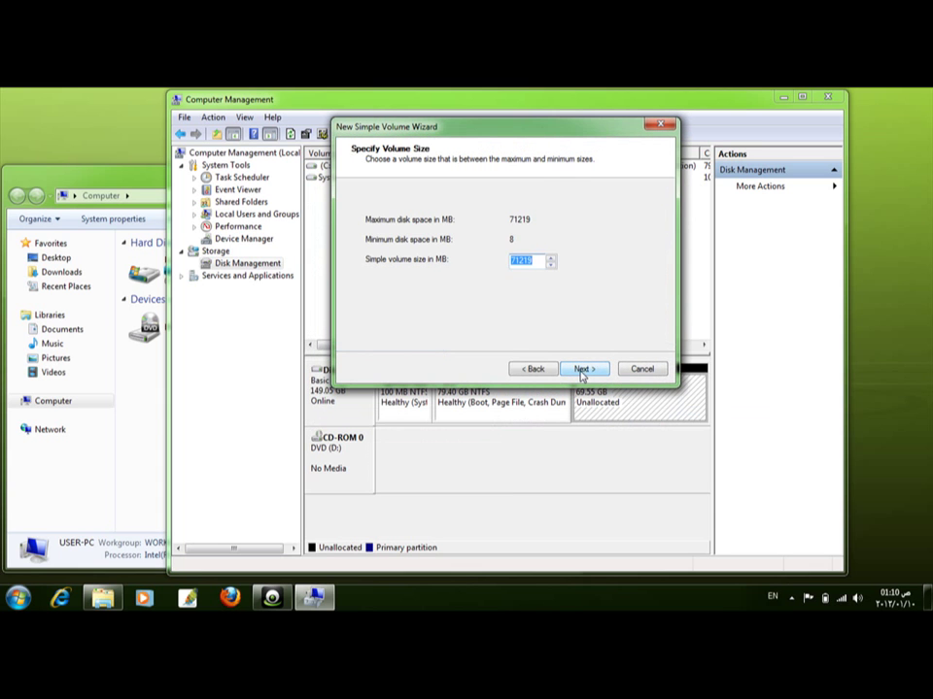
pyautogui.click(583, 374)
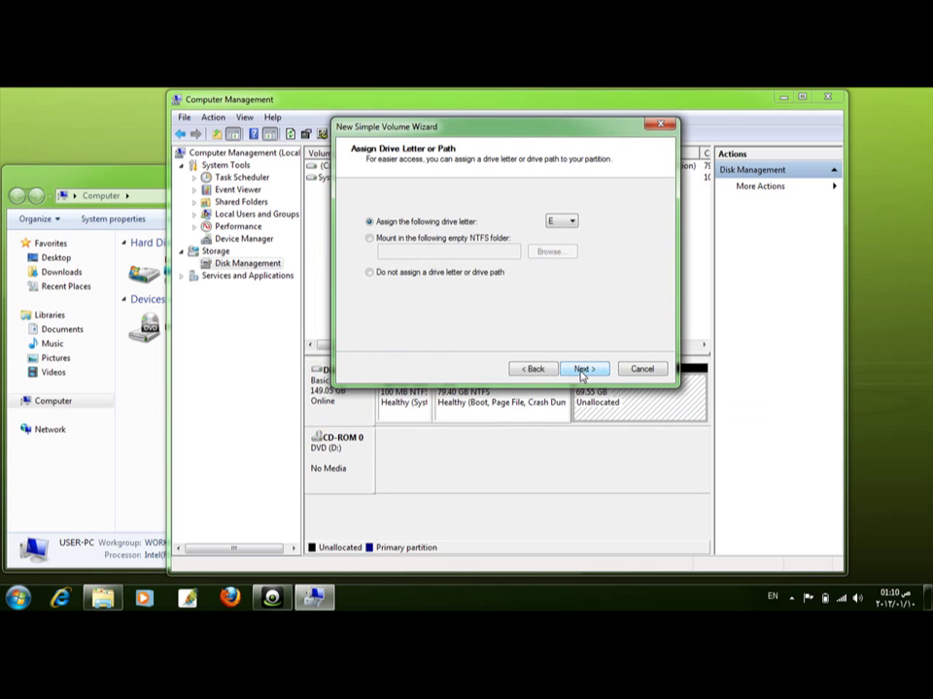
pyautogui.click(583, 375)
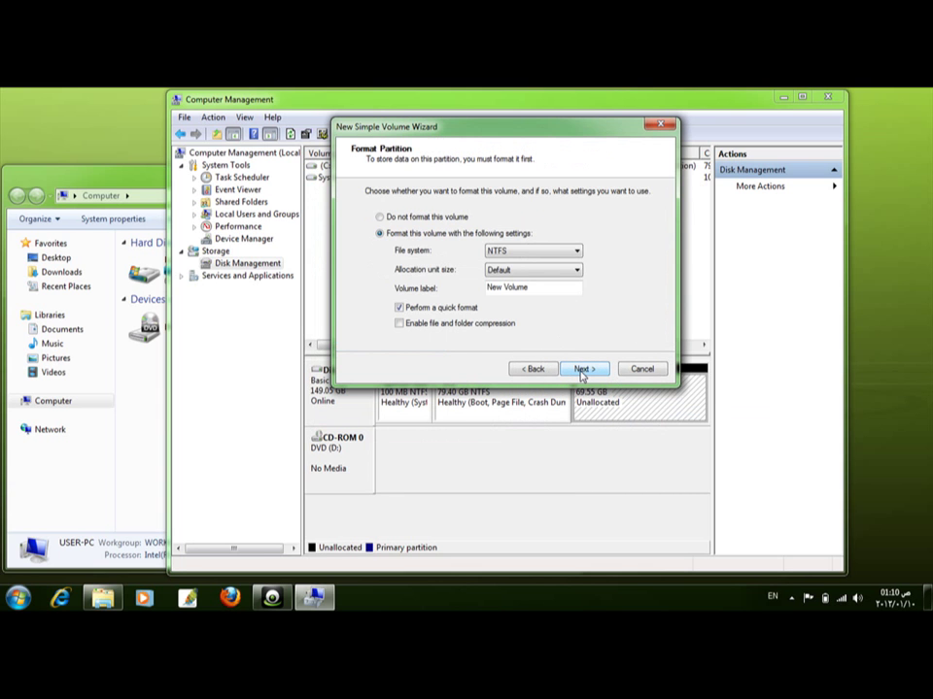
pyautogui.click(583, 375)
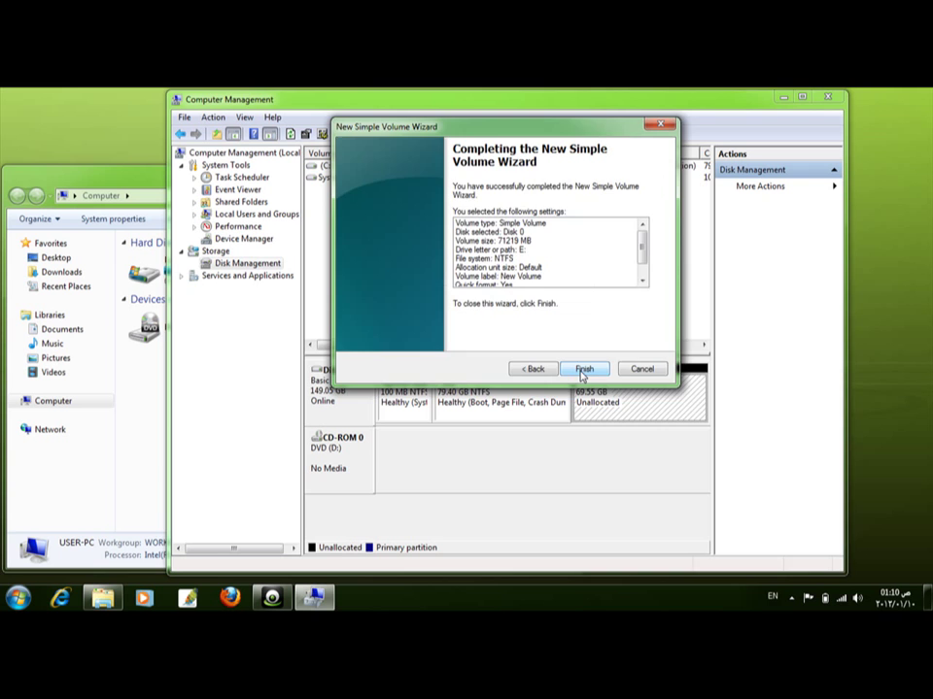
pyautogui.click(583, 372)
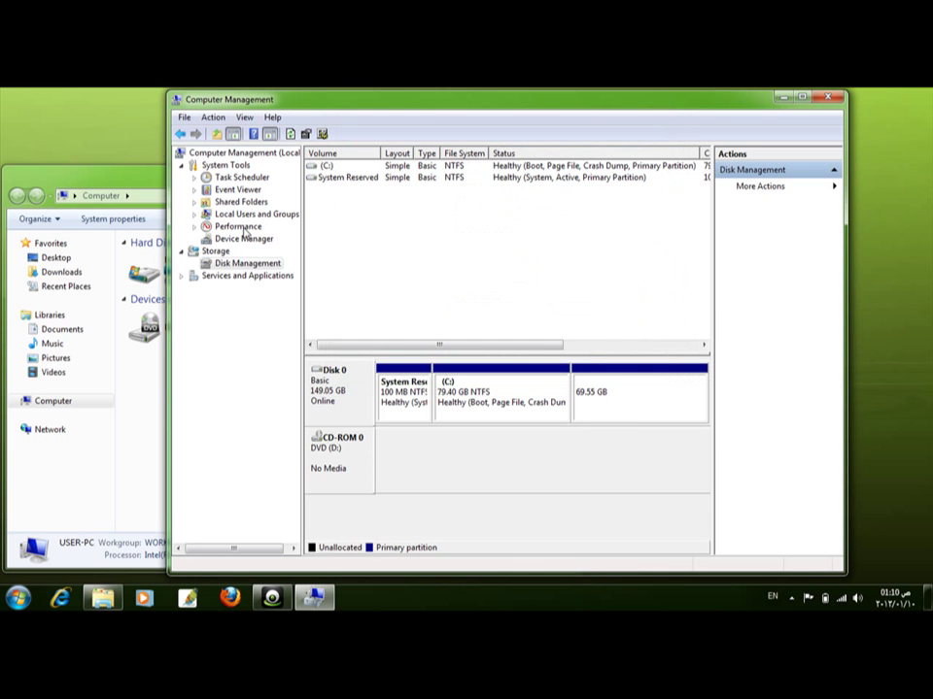
# - Verify New Volume (E:) shows 69.4 GB free of 69.5 GB, then close Computer Management
pyautogui.click(117, 178)
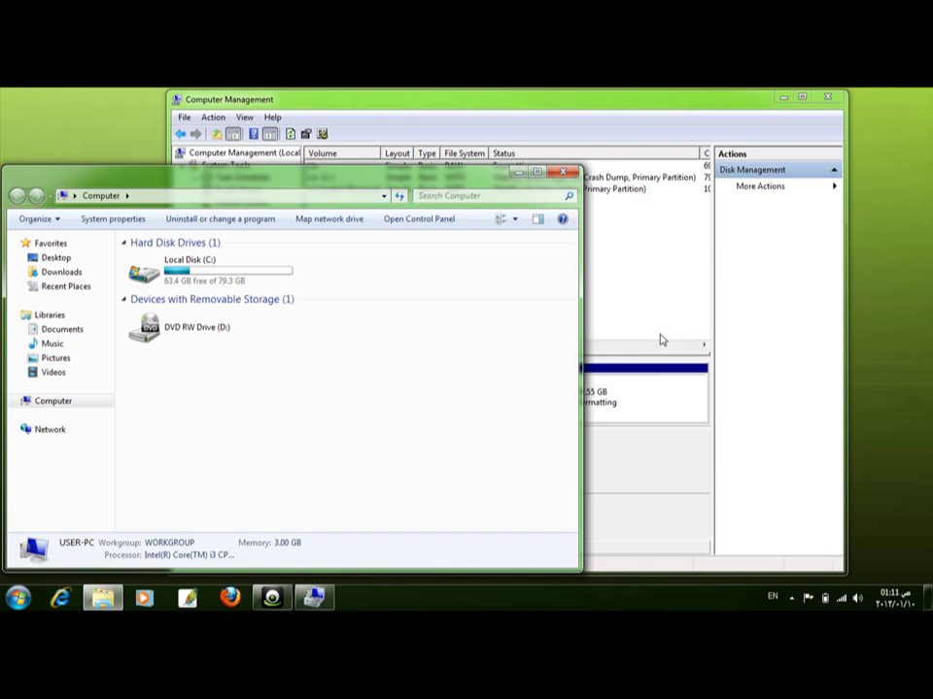
pyautogui.click(658, 114)
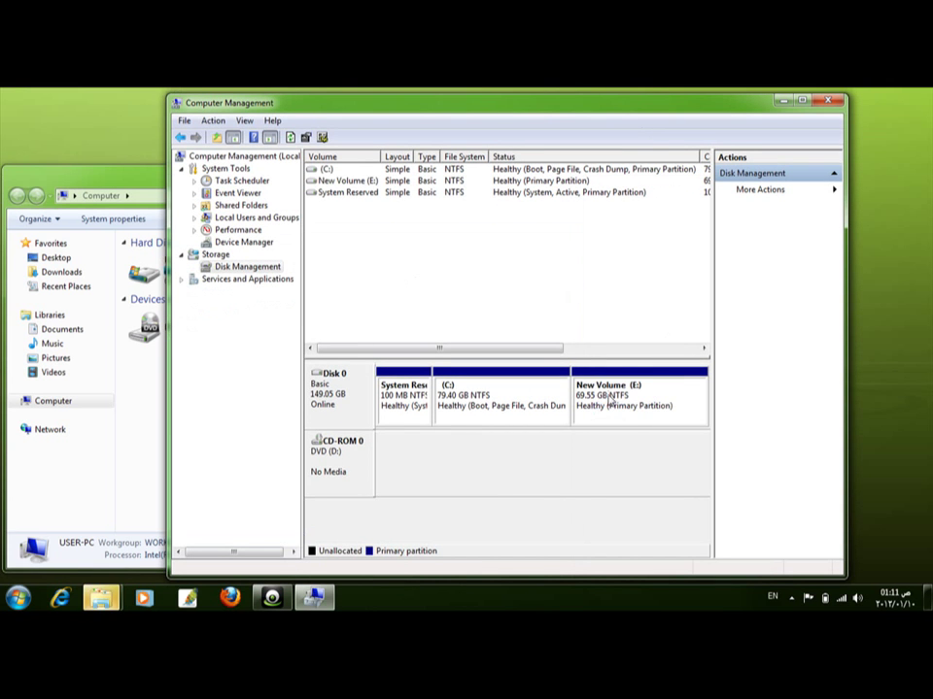
pyautogui.click(119, 179)
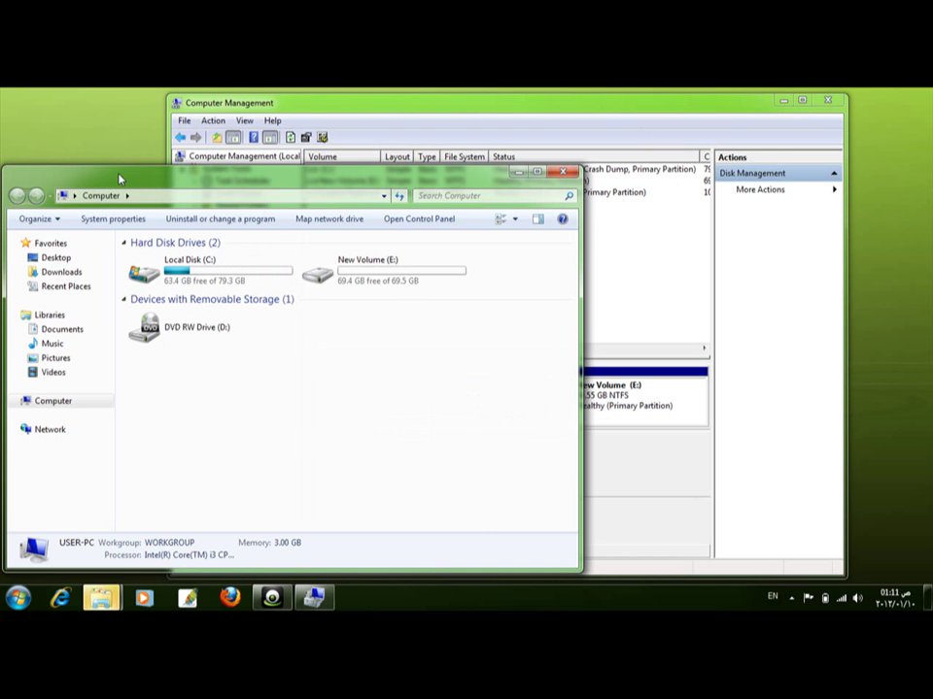
pyautogui.click(381, 277)
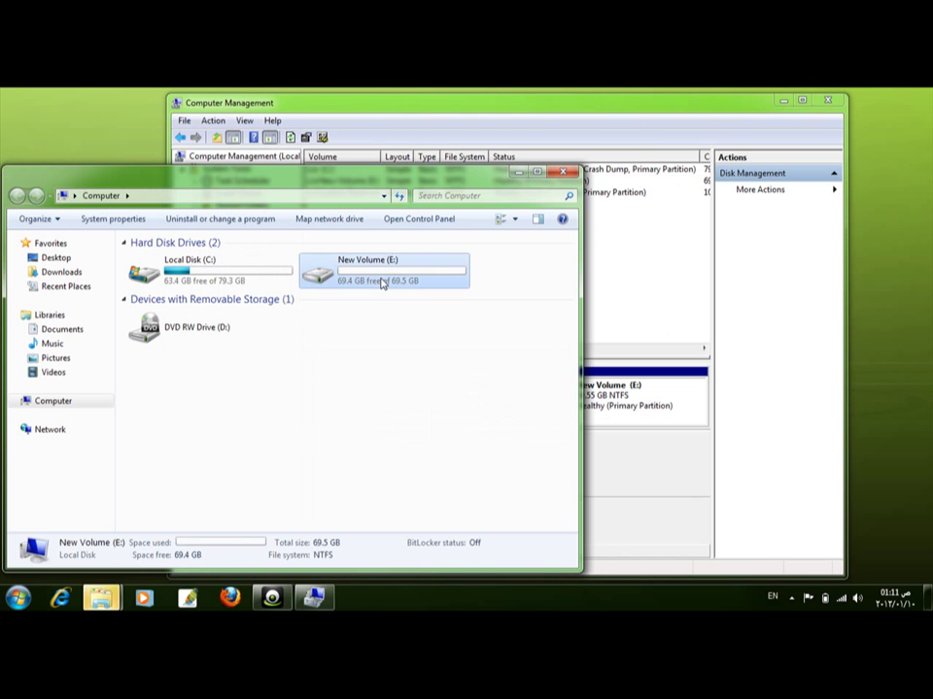
pyautogui.click(827, 100)
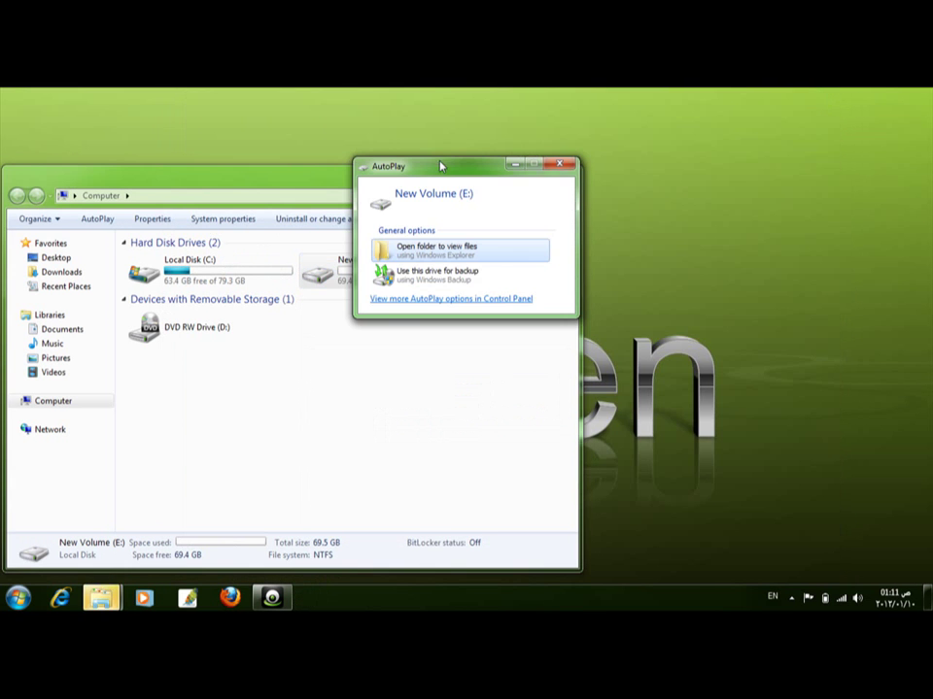
# - Dismiss the AutoPlay prompt for New Volume (E:) and close the Computer window
pyautogui.click(557, 164)
pyautogui.moveTo(386, 164); pyautogui.dragTo(575, 120)
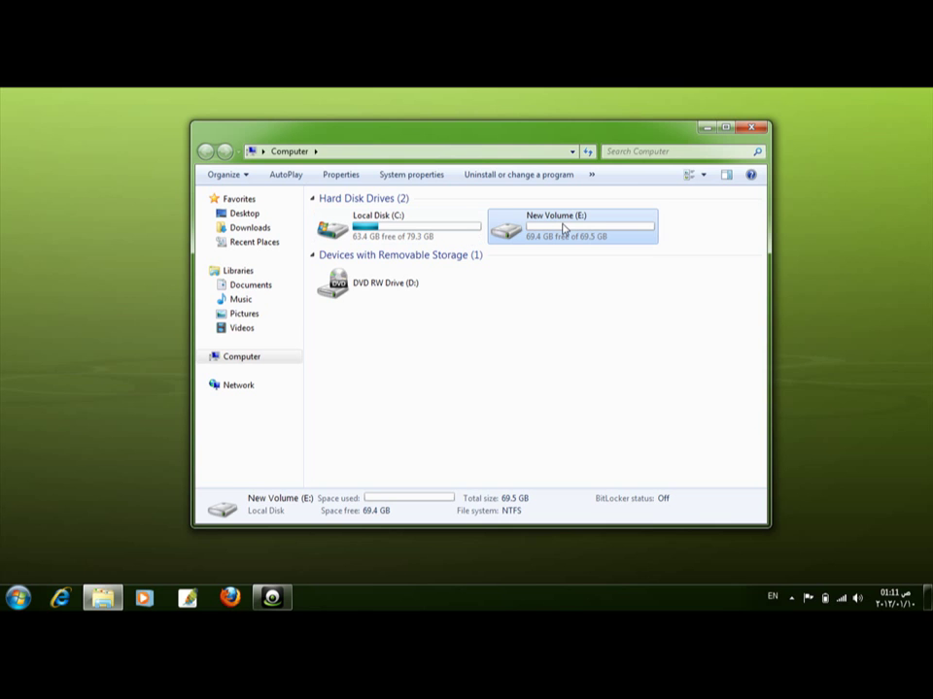
pyautogui.click(672, 225)
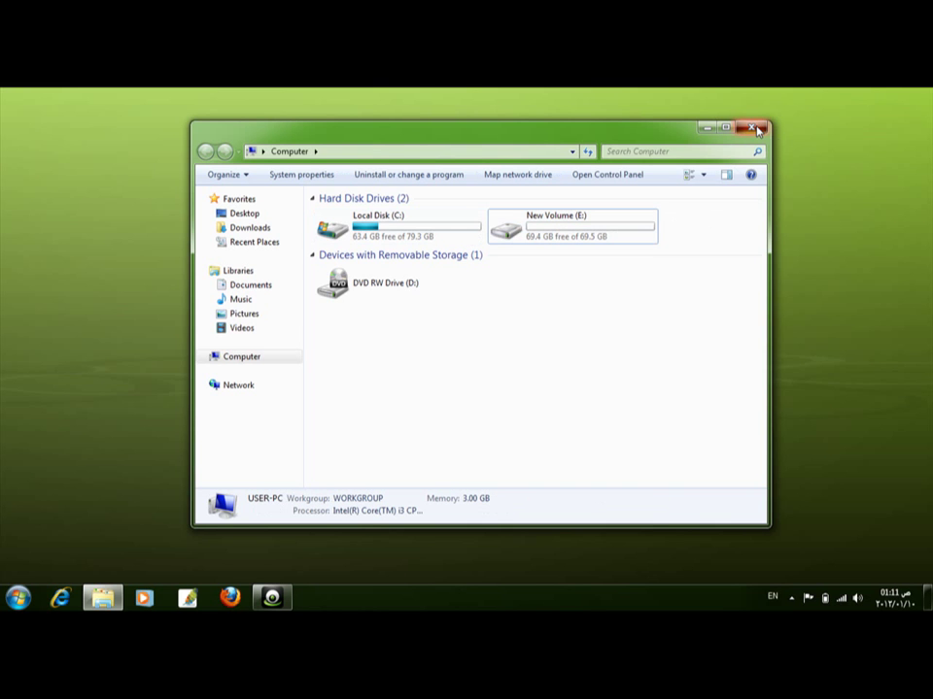
pyautogui.click(753, 128)
pyautogui.click(272, 596)
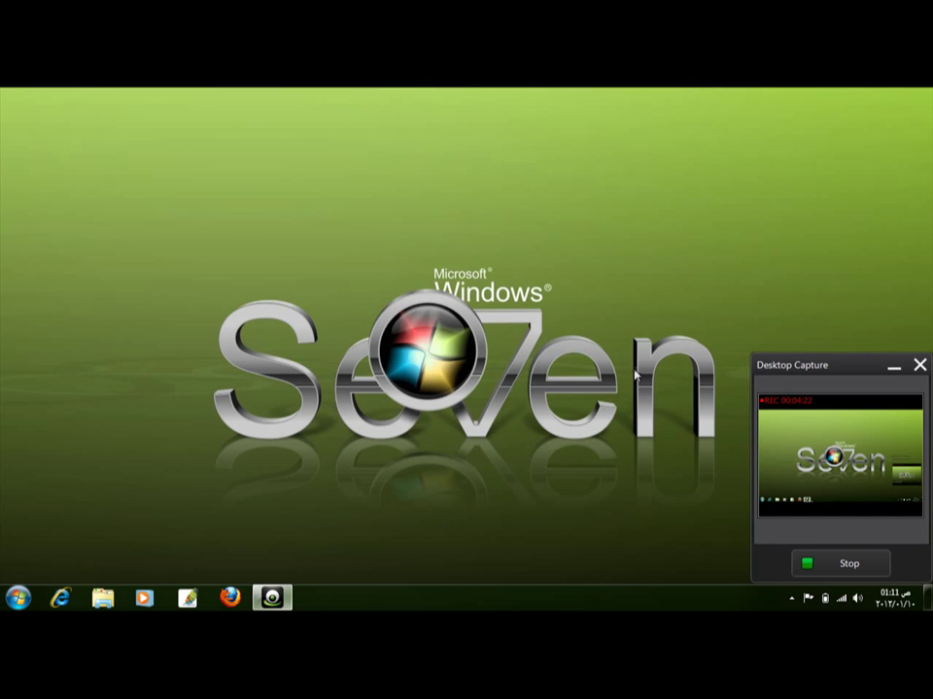